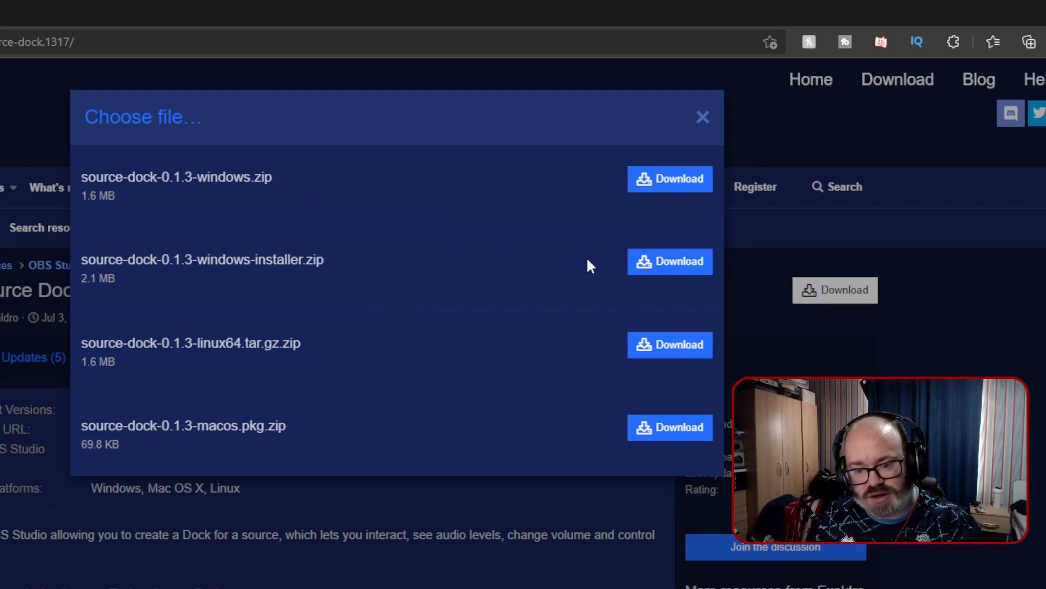
- Close the Source Dock download list, switch to the main OBS window and open the Source Dock settings
click(700, 126)
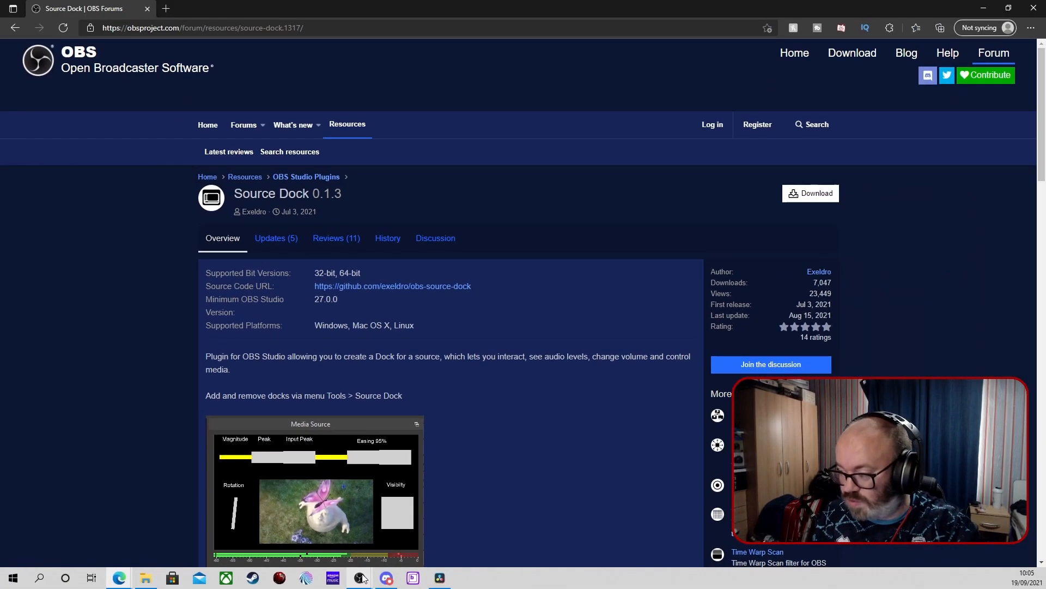
mouse_move(361, 578)
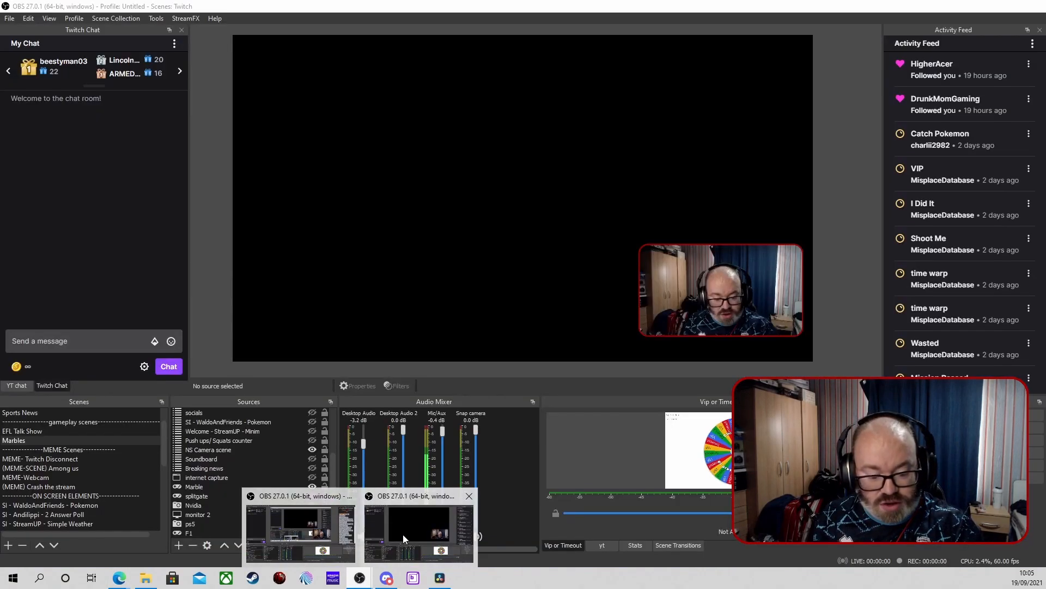
click(403, 534)
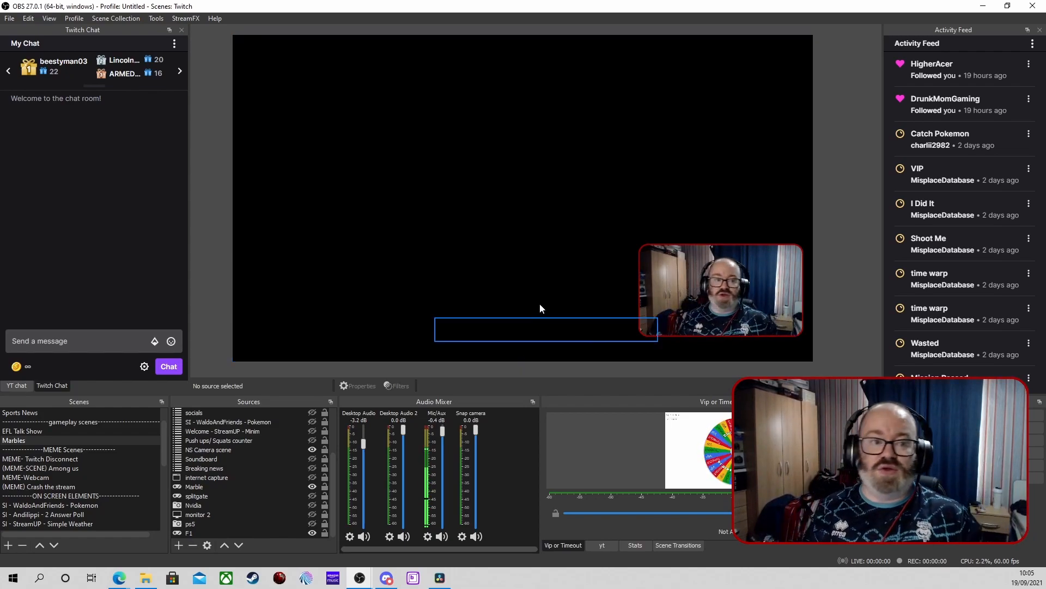
click(159, 19)
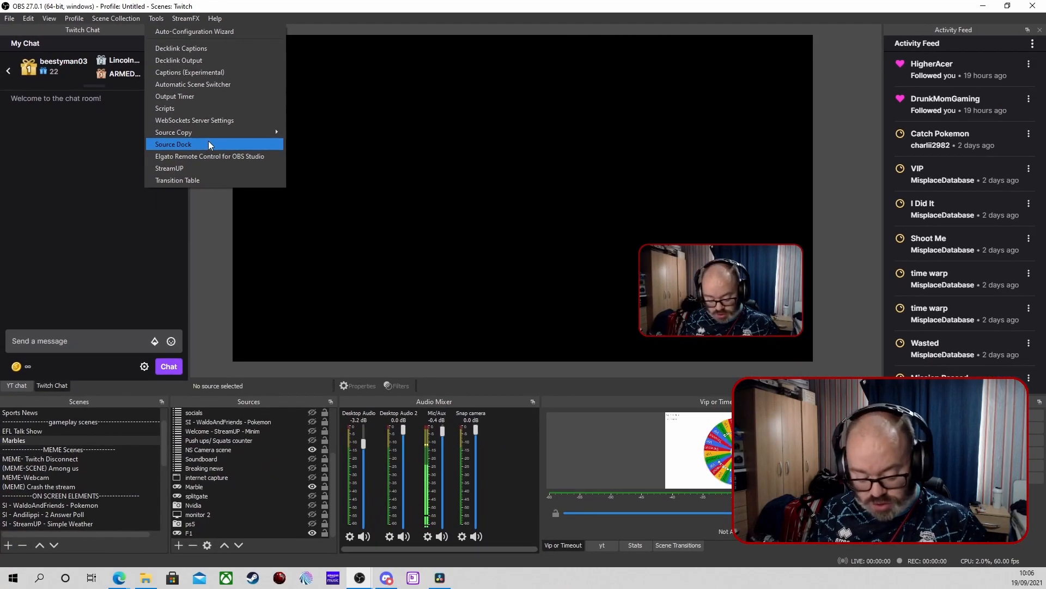
click(208, 142)
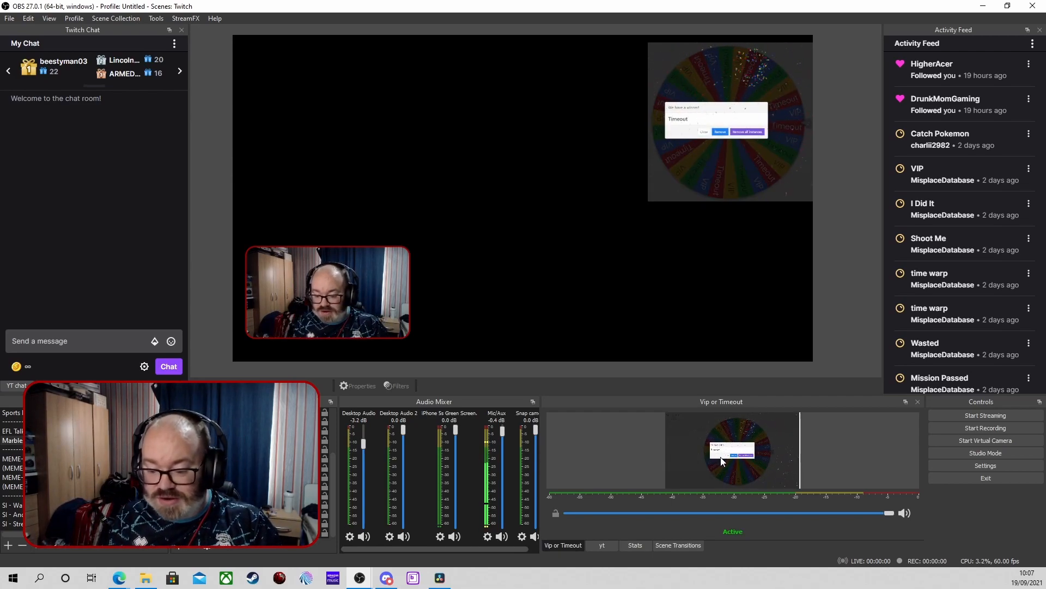
- Enlarge the lower row of docks and dismiss the Timeout winner popup inside the Vip or Timeout dock
drag(699, 388, 698, 316)
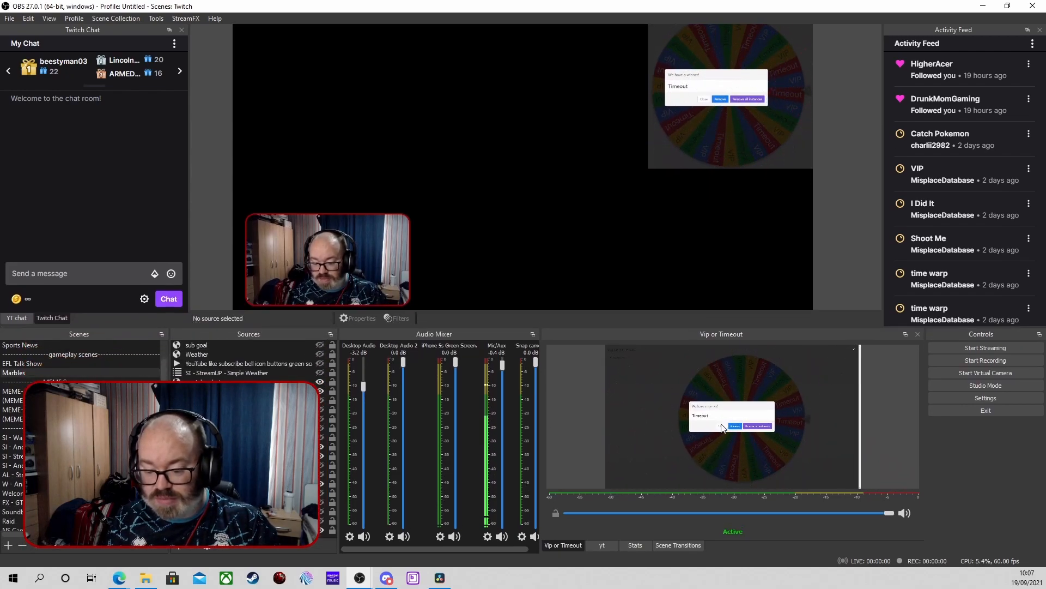
click(721, 427)
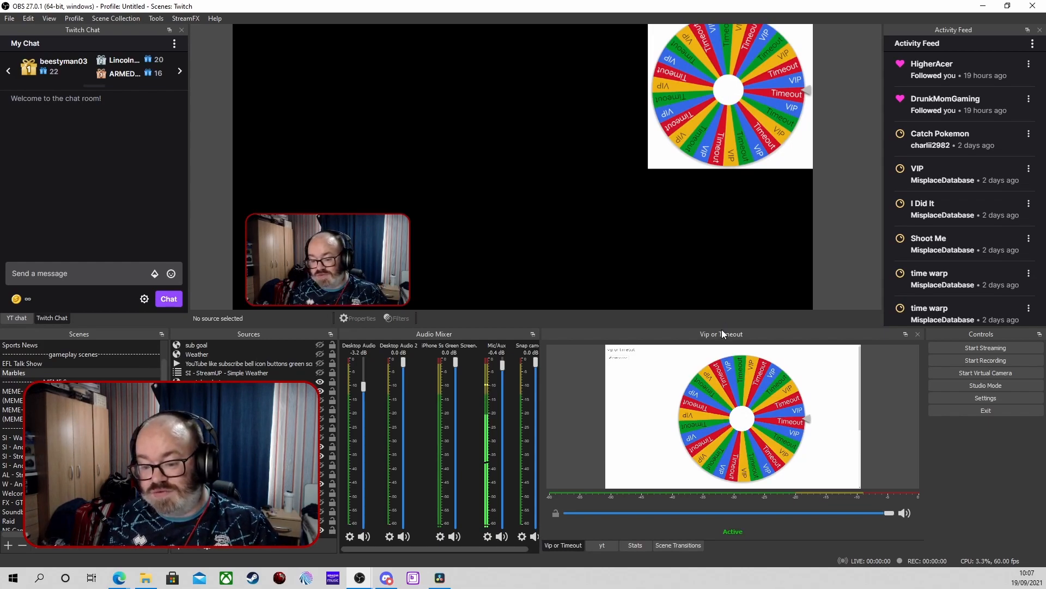
drag(722, 326, 721, 339)
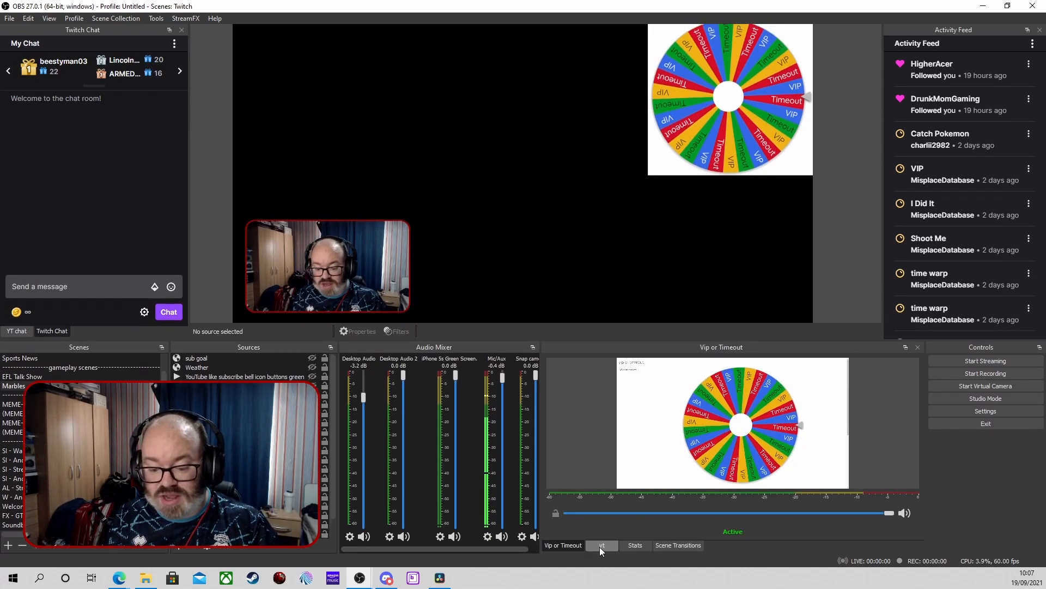
- Restart the subscribe video in the yt dock and make its YouTube like subscribe source visible in the Marbles scene
click(602, 545)
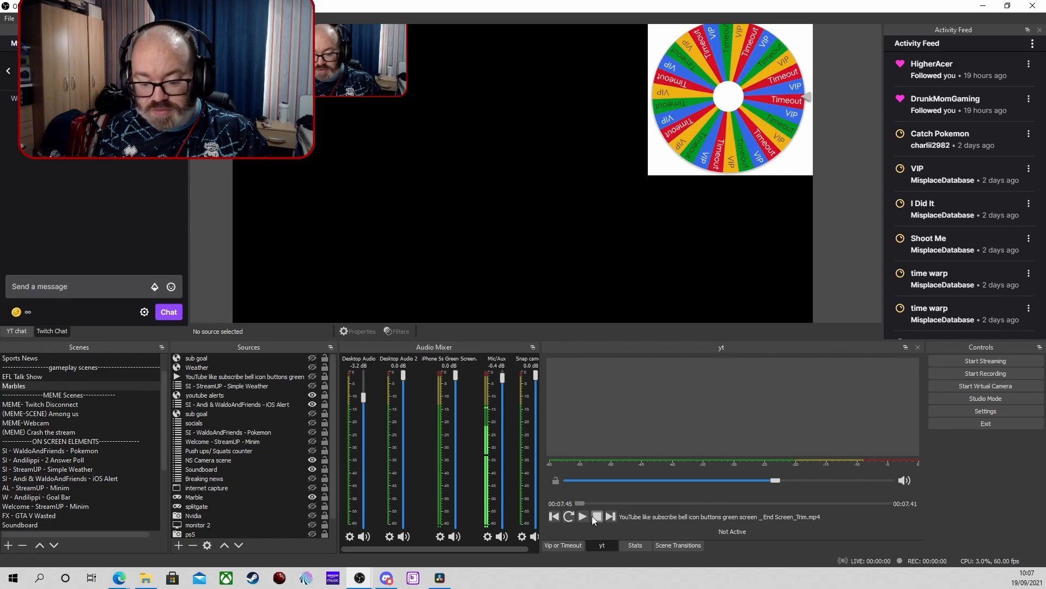
click(569, 518)
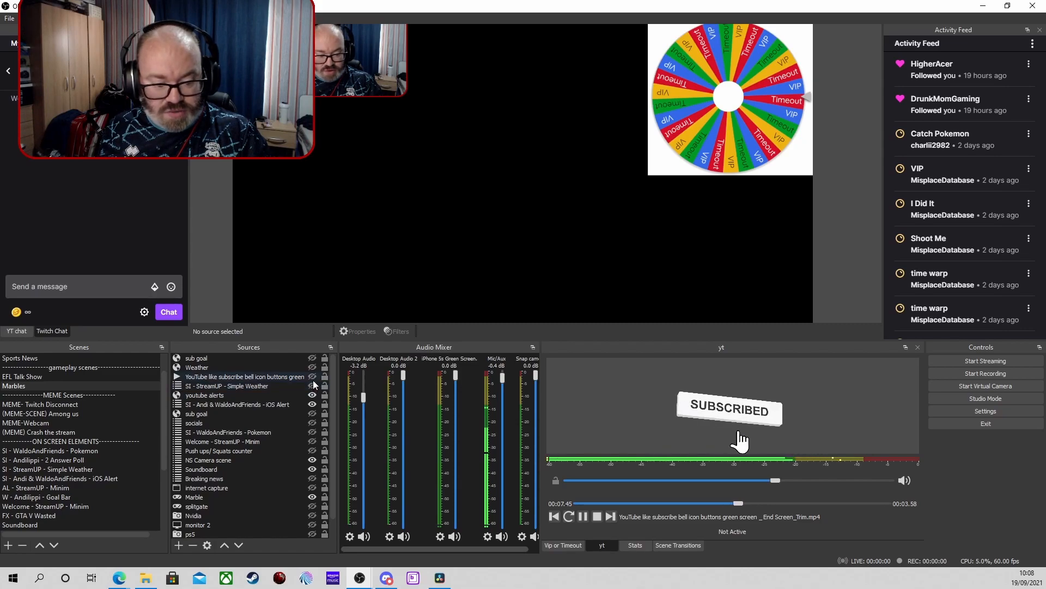
click(312, 376)
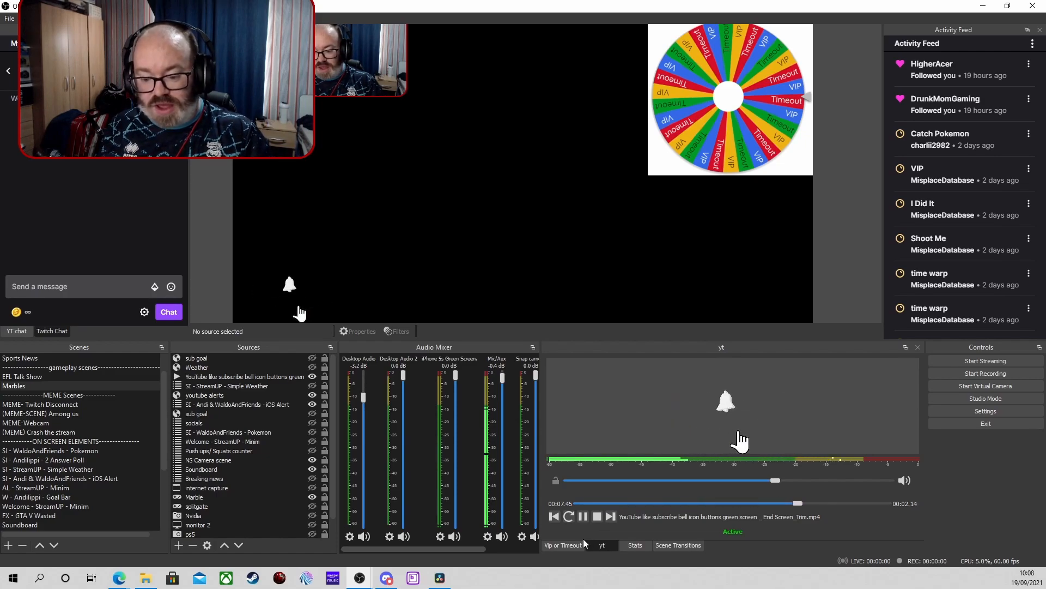
- Raise the yt dock's volume, then play the subscribe video again and pause it at the Subscribe button
drag(776, 480, 870, 475)
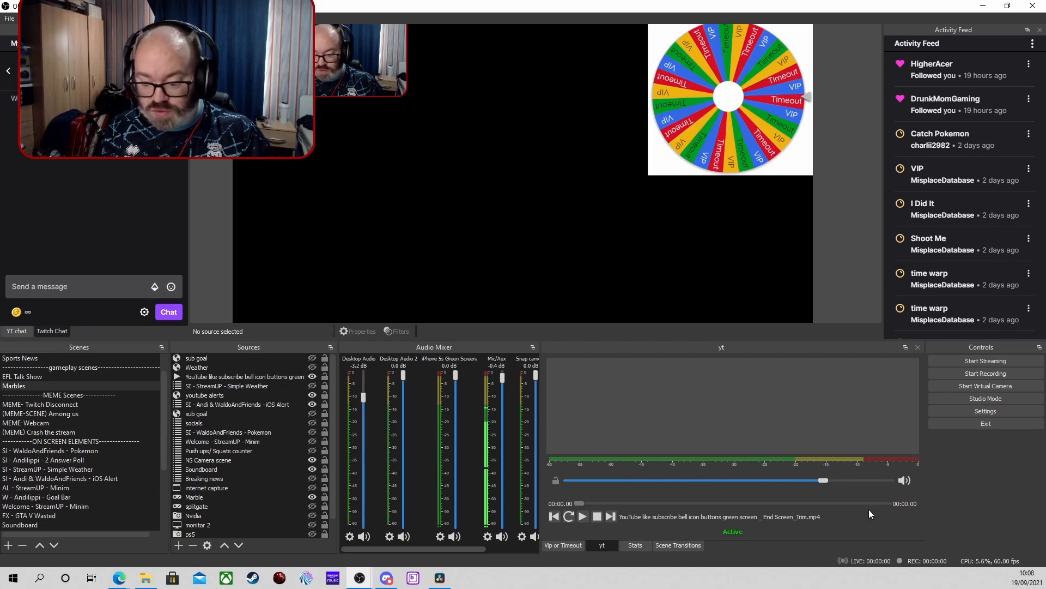
click(582, 516)
drag(624, 502, 596, 482)
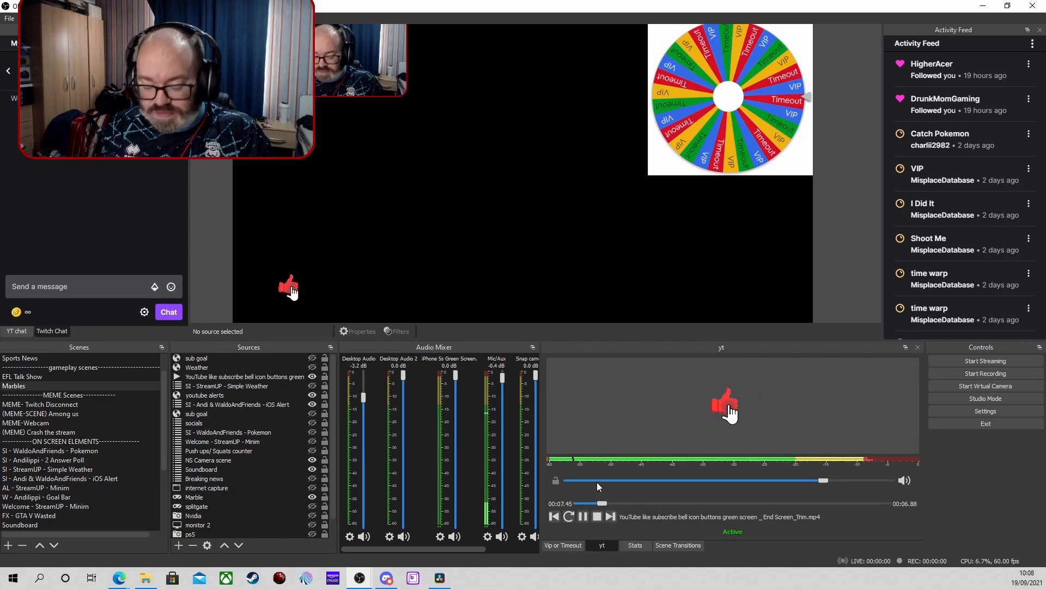
click(589, 515)
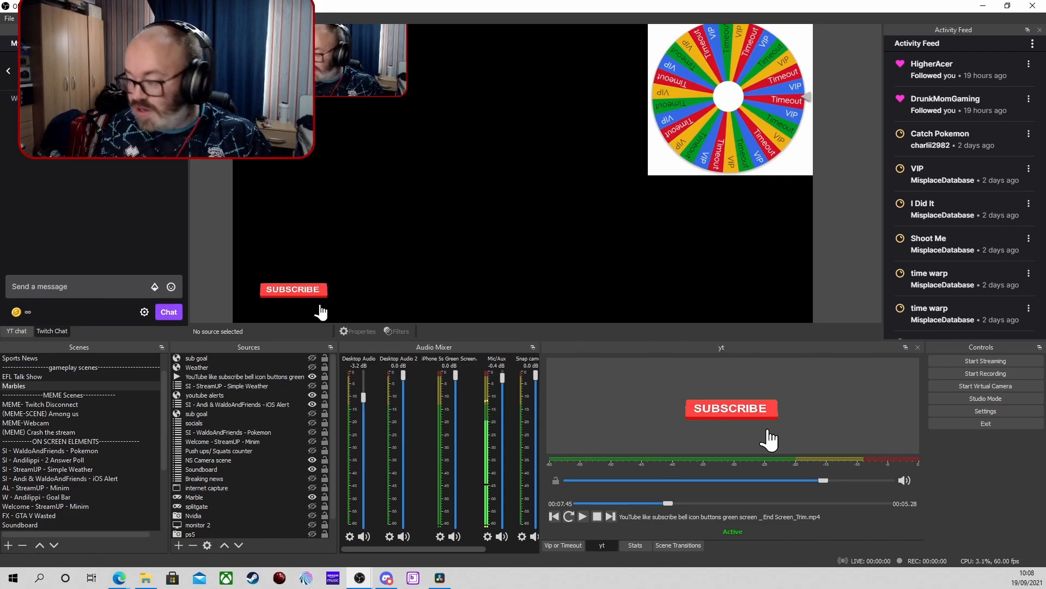
- Open the Source Docks window and widen it until the title and all option columns fit
click(508, 135)
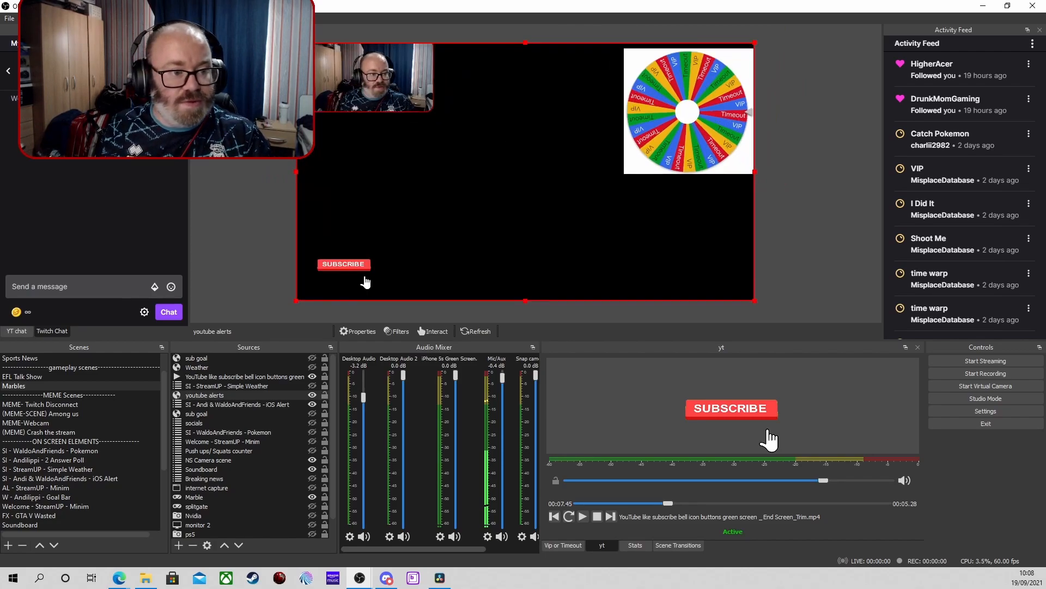
key(alt+t)
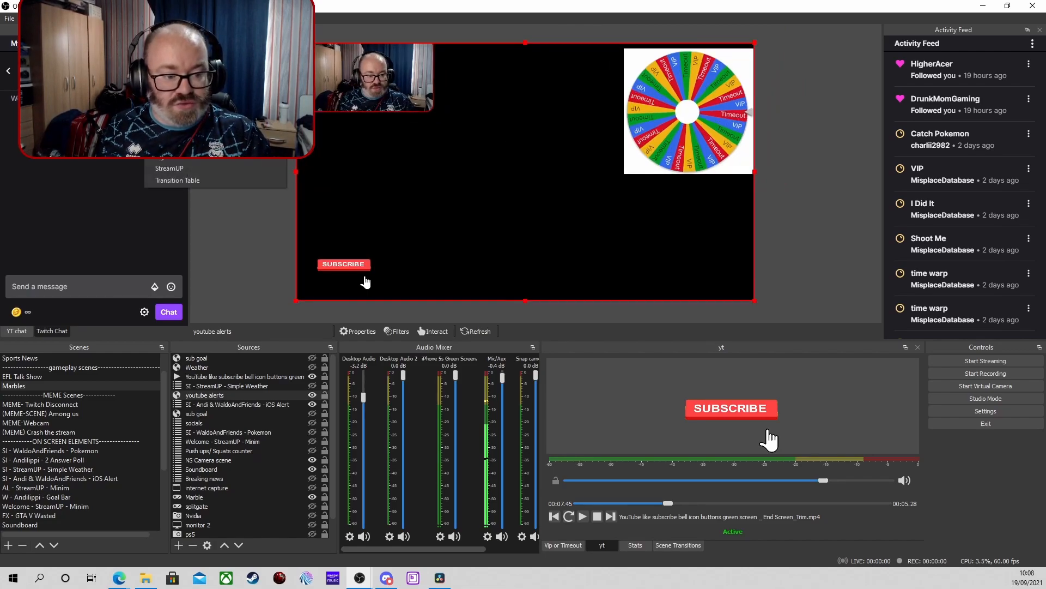
click(180, 155)
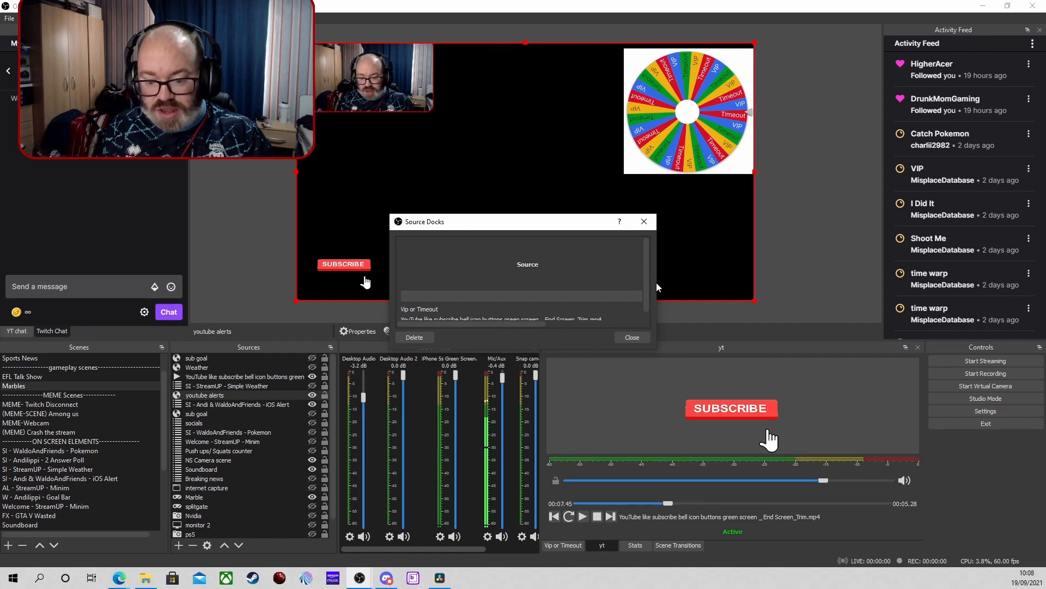
drag(659, 284, 851, 284)
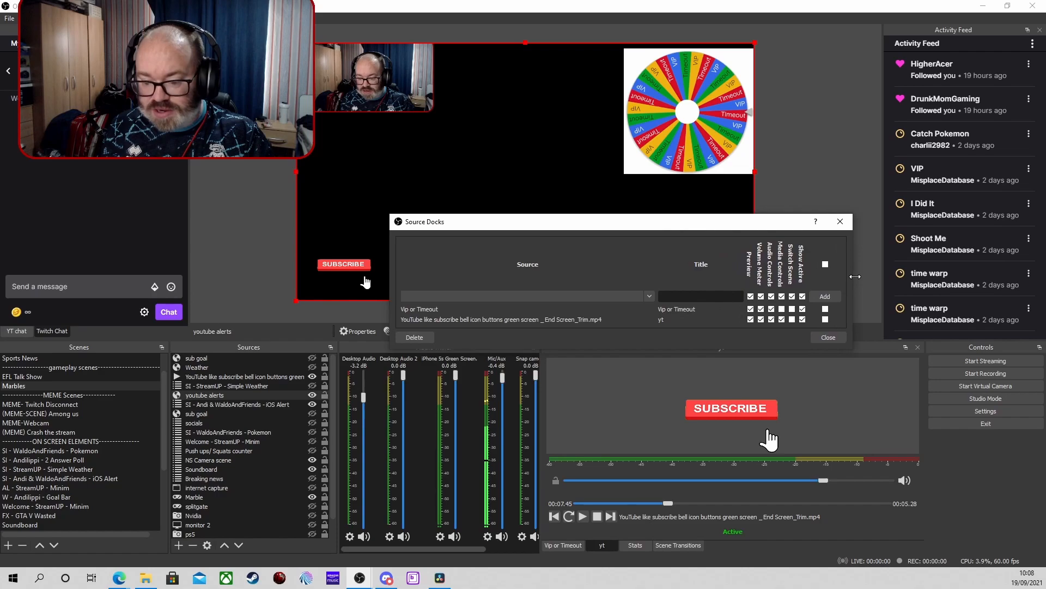
- Add a source dock for the League 1 table source with the title League 1
click(516, 299)
text(league)
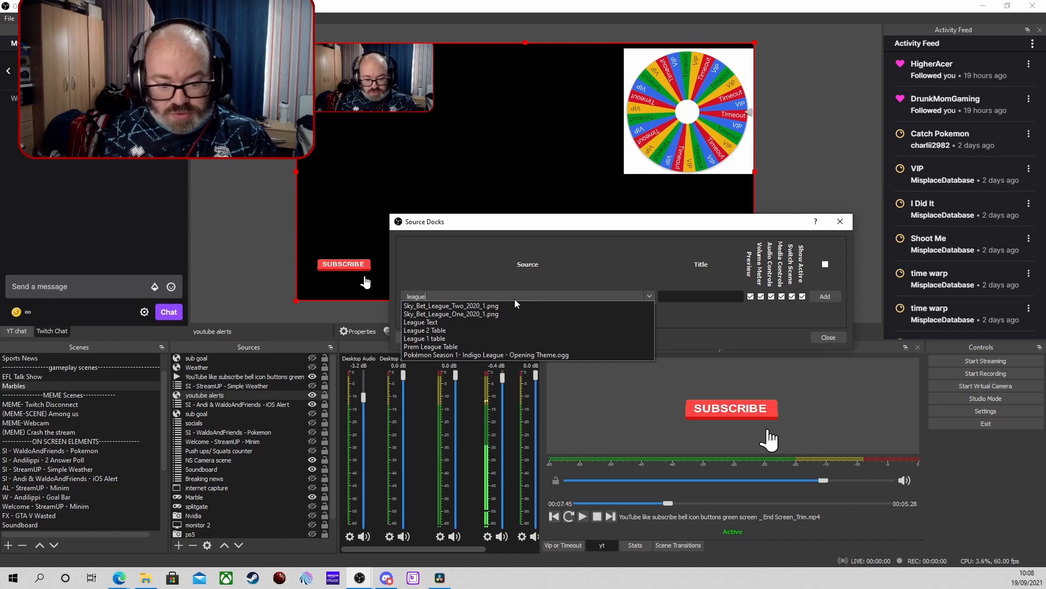
click(457, 338)
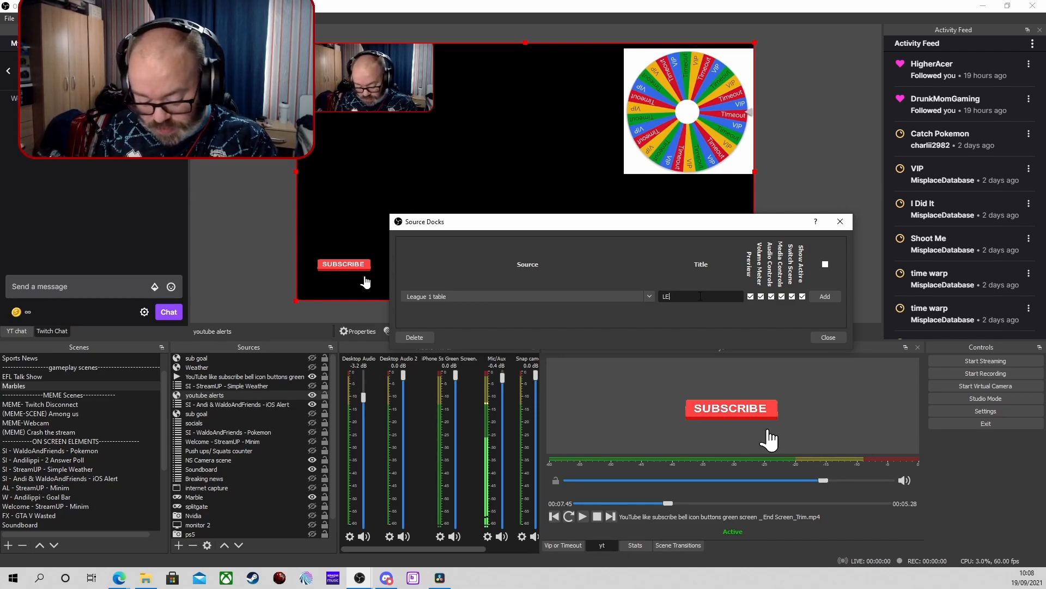
key(BackSpace)
key(BackSpace)
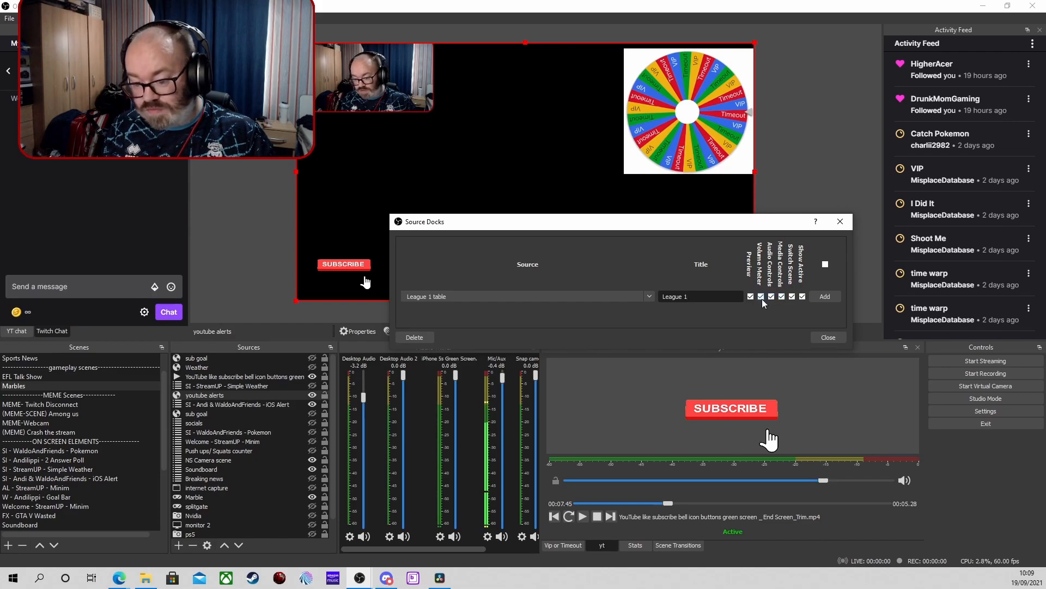
click(822, 297)
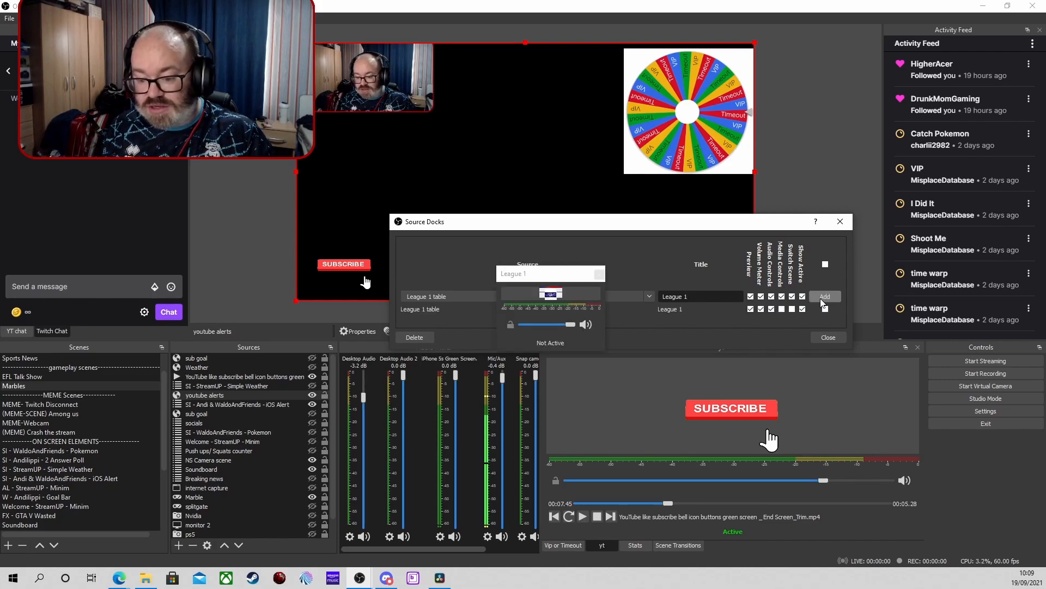
click(792, 309)
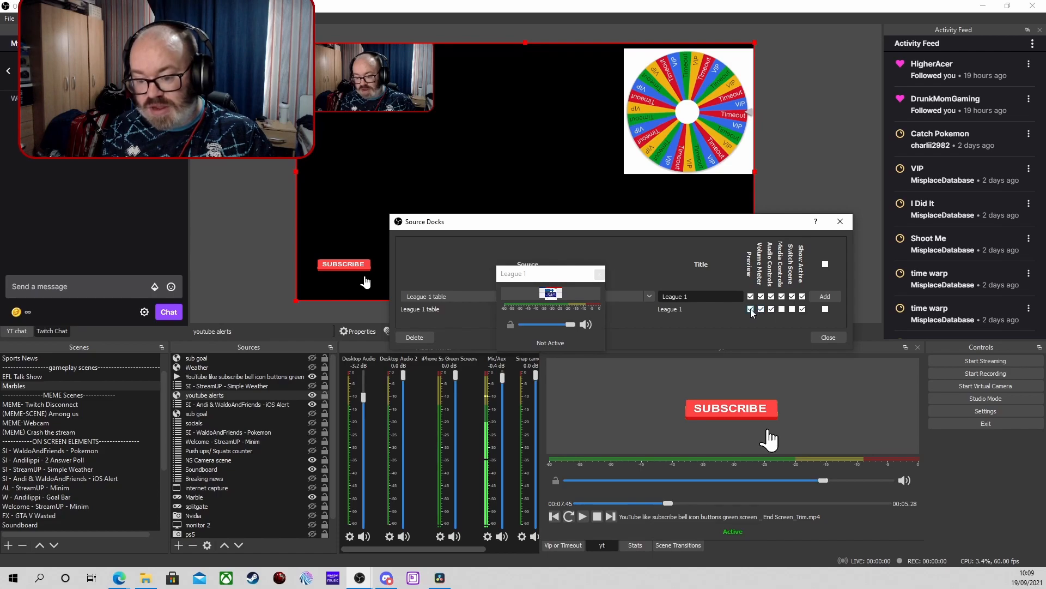
- Dock the floating League 1 window with the Vip or Timeout and yt docks, test scrolling its page, and close Source Docks
click(550, 275)
drag(550, 276, 714, 436)
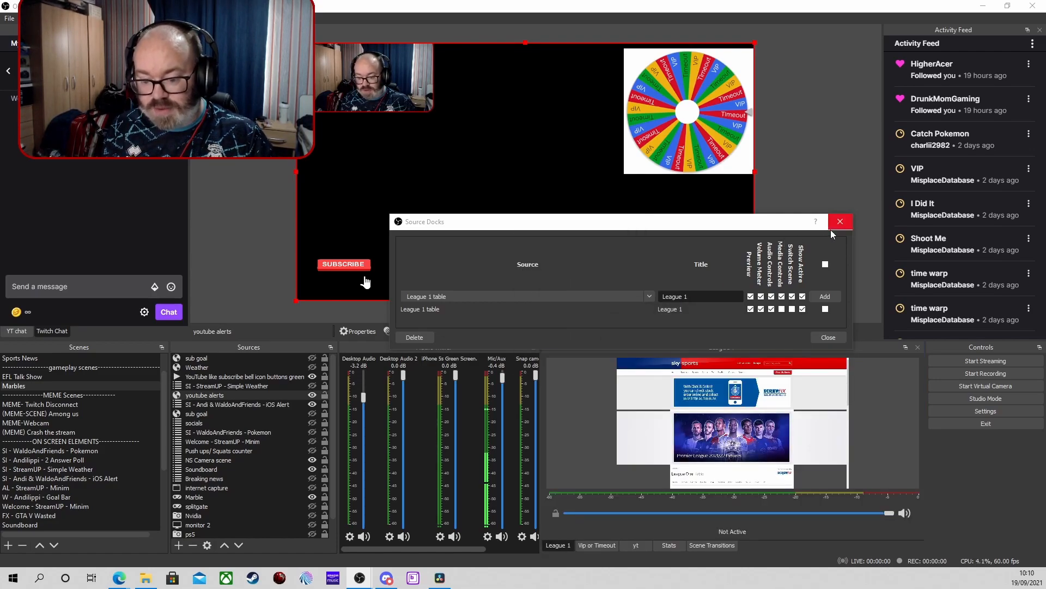
scroll(776, 416, down, 6)
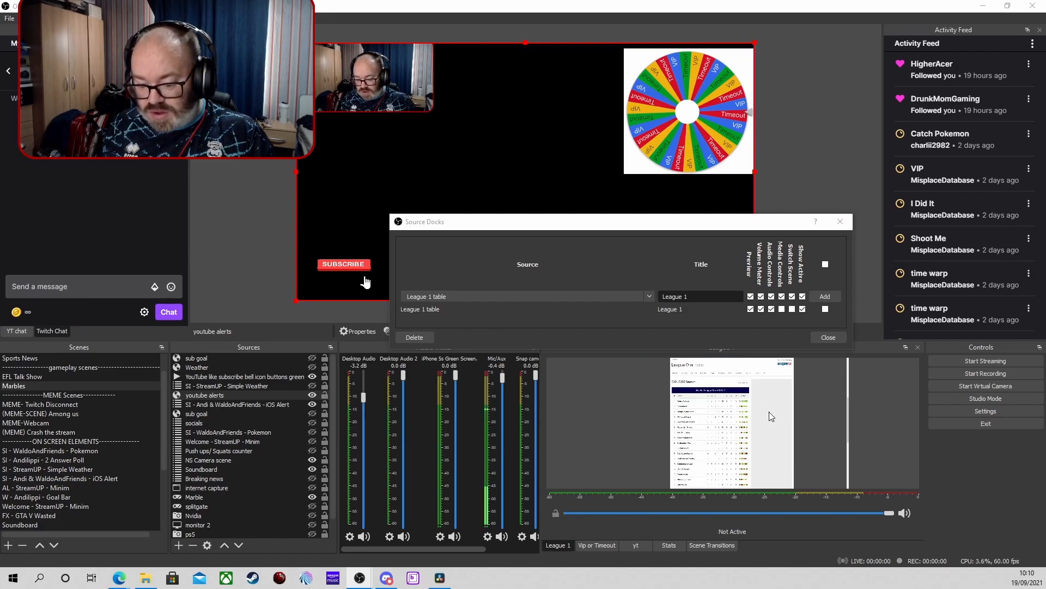
scroll(779, 392, up, 4)
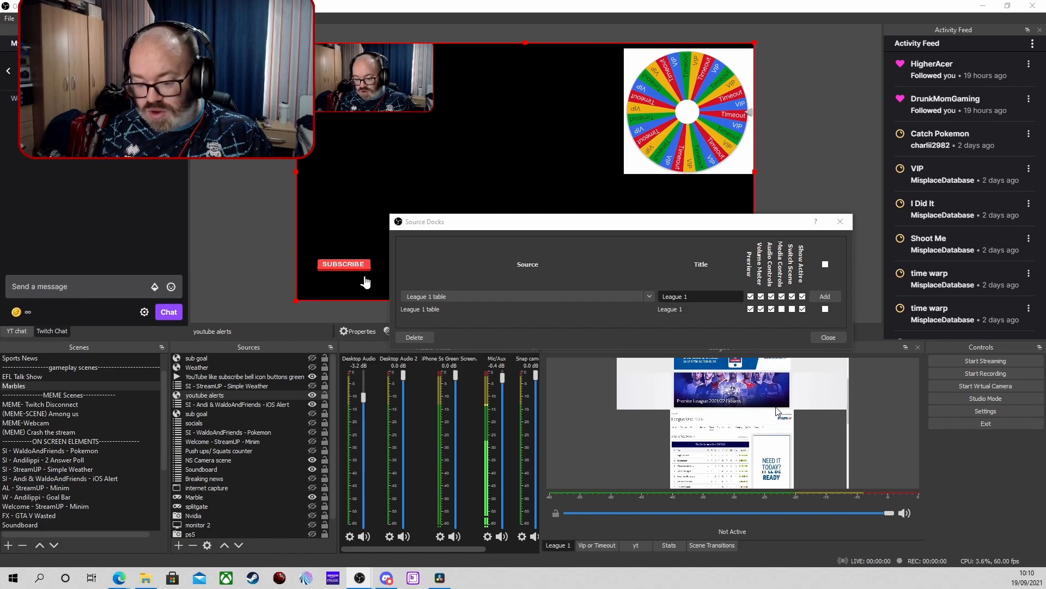
click(840, 221)
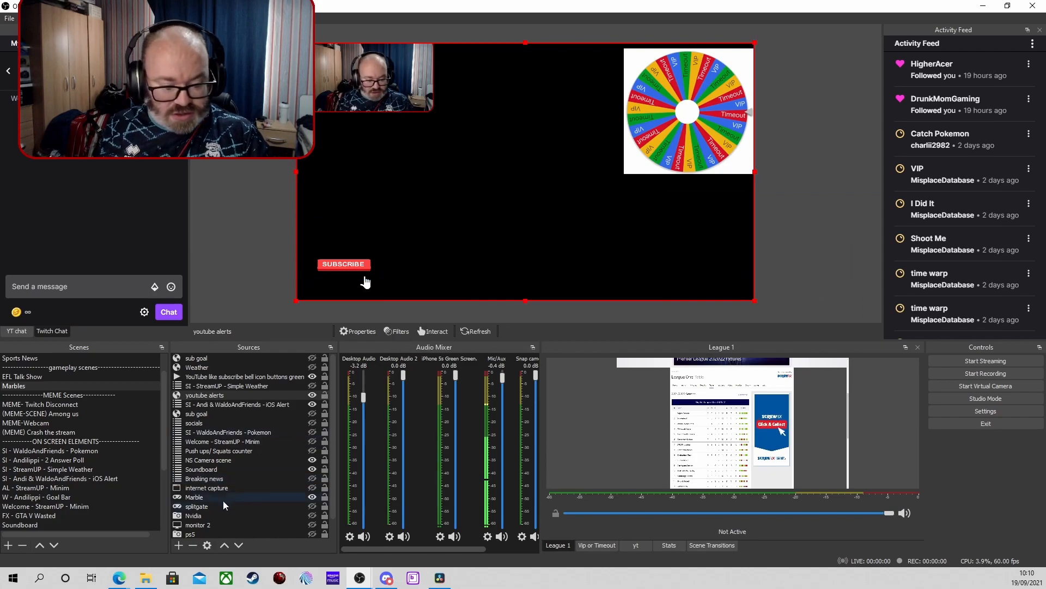
- Add the existing League 1 table browser source to the Marbles scene and scroll its page down to the league standings
click(175, 545)
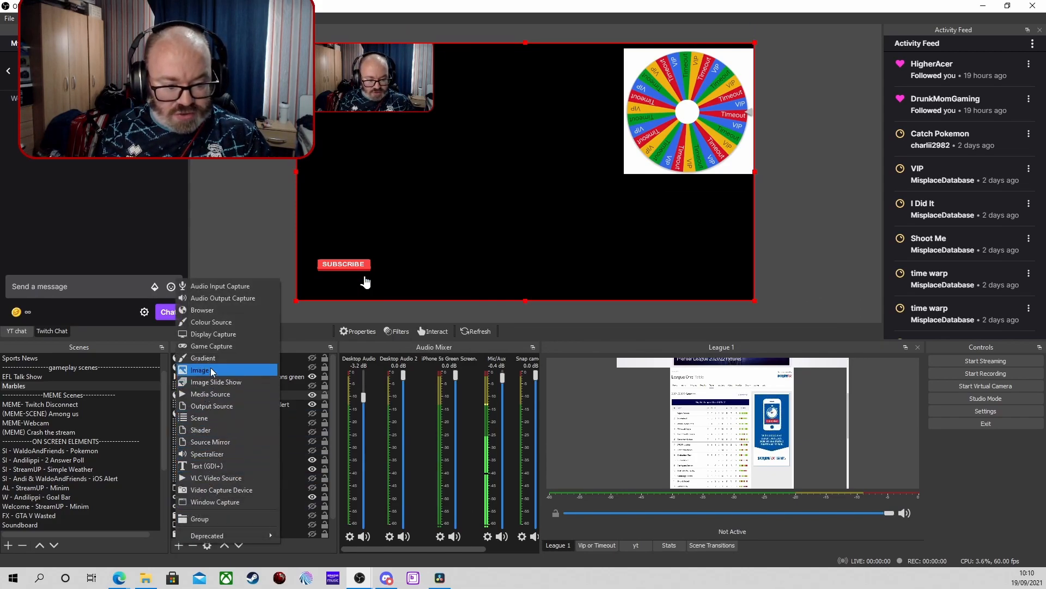
click(218, 310)
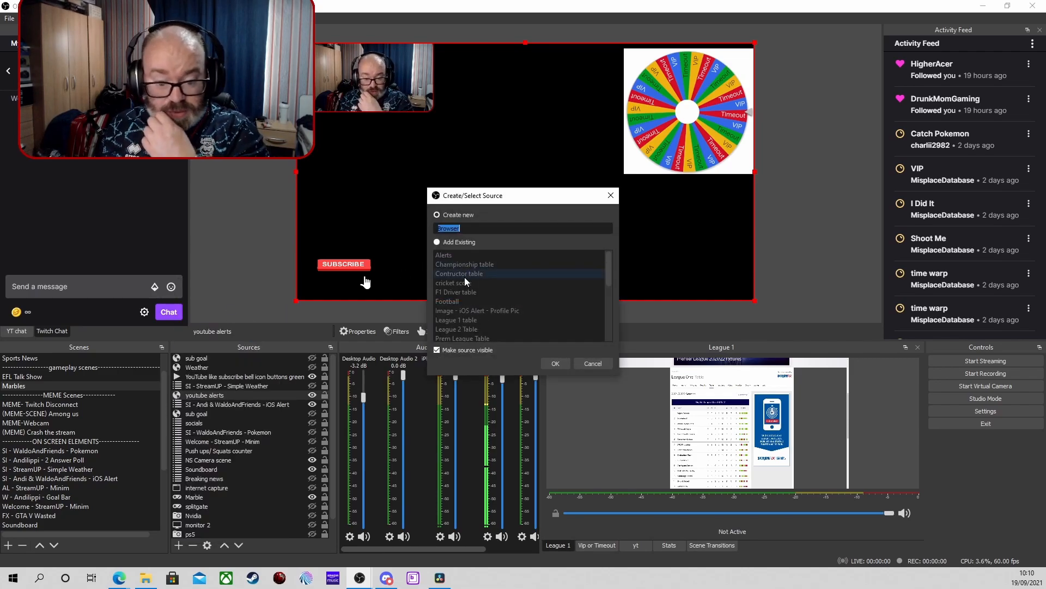
click(437, 242)
click(473, 321)
click(554, 365)
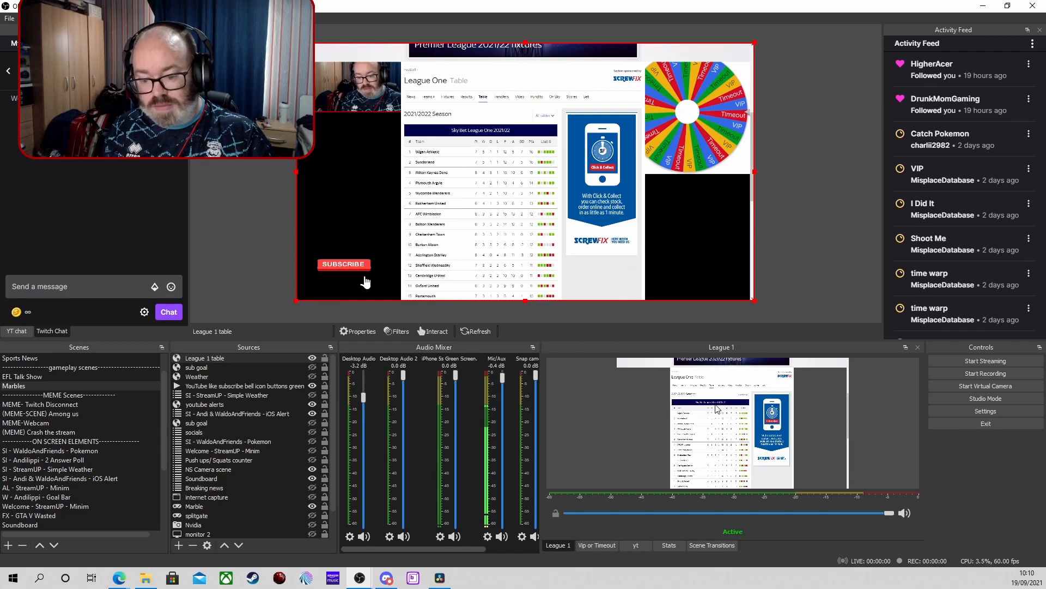
scroll(719, 409, down, 3)
click(475, 331)
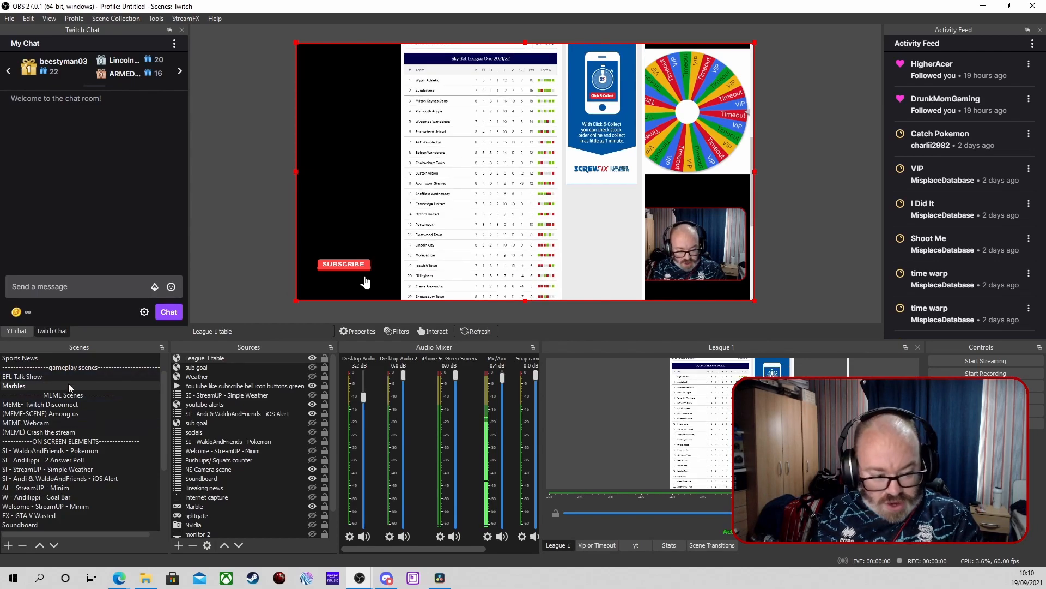
- View the Sports News scene, return to the Marbles scene and hide its League 1 table source
scroll(39, 384, up, 1)
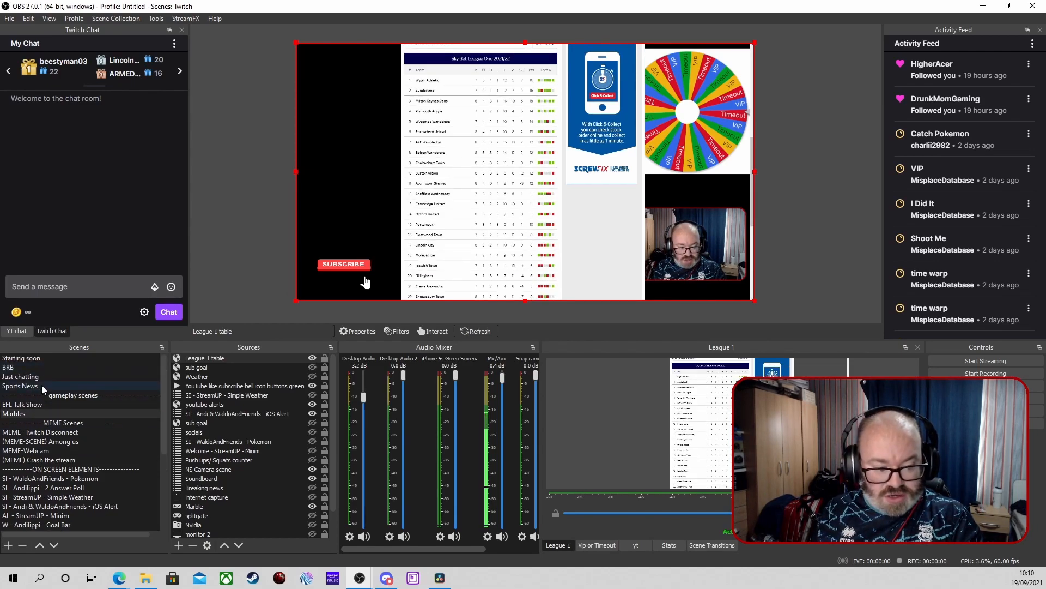
click(41, 385)
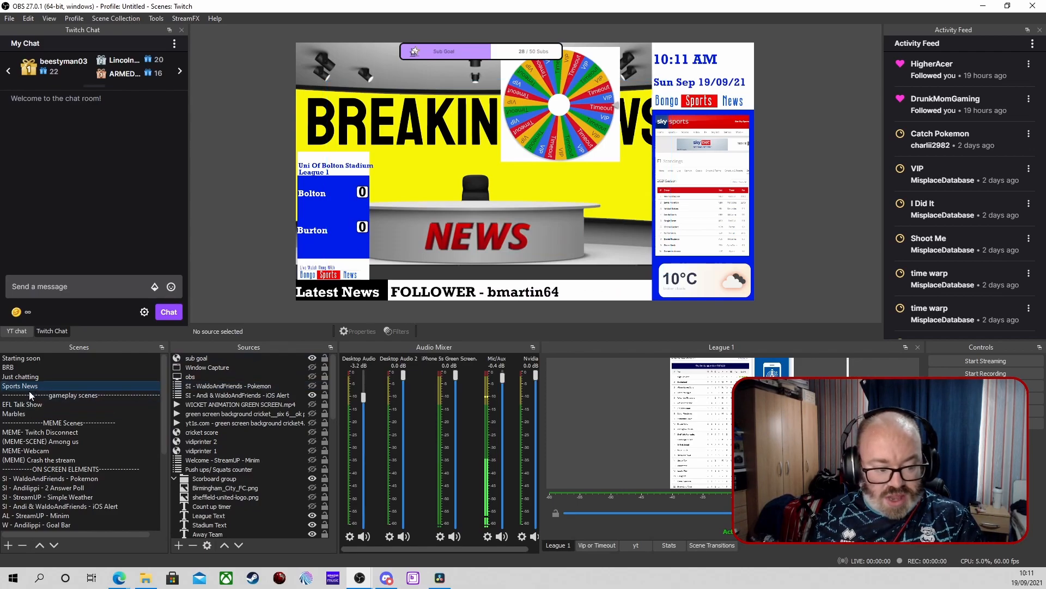
click(27, 413)
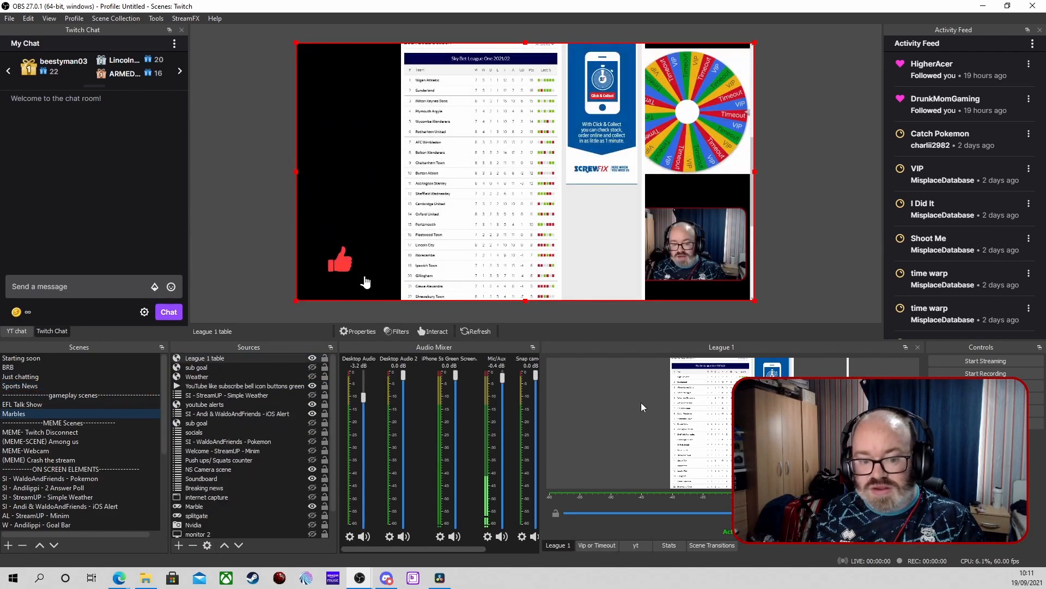
click(312, 359)
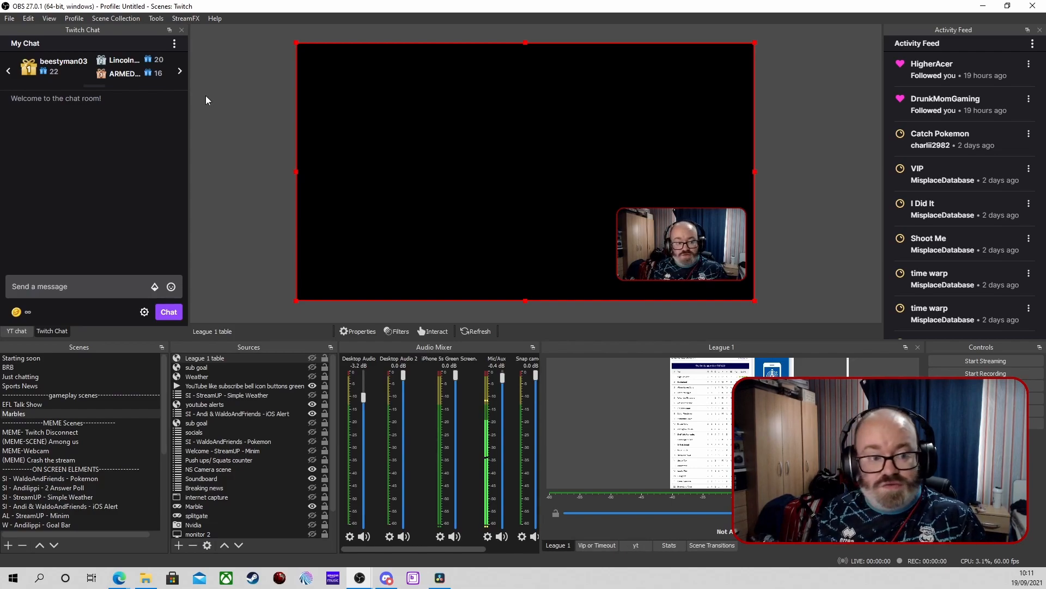
- Delete the League 1 table dock from Source Docks, keep the Vip or Timeout and yt docks, and close Source Docks
click(158, 19)
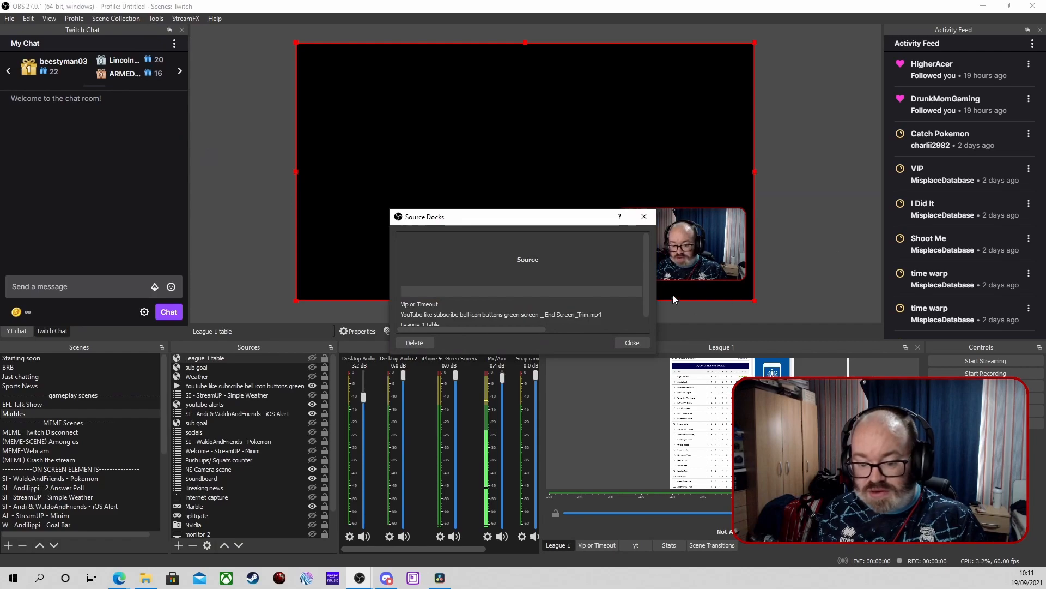
drag(654, 319, 854, 313)
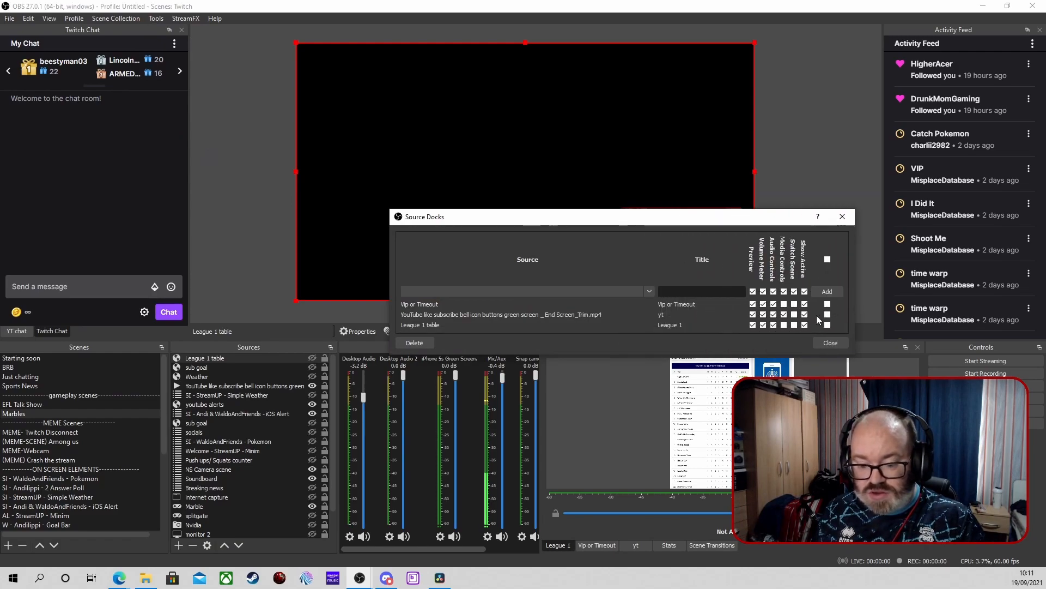
click(827, 325)
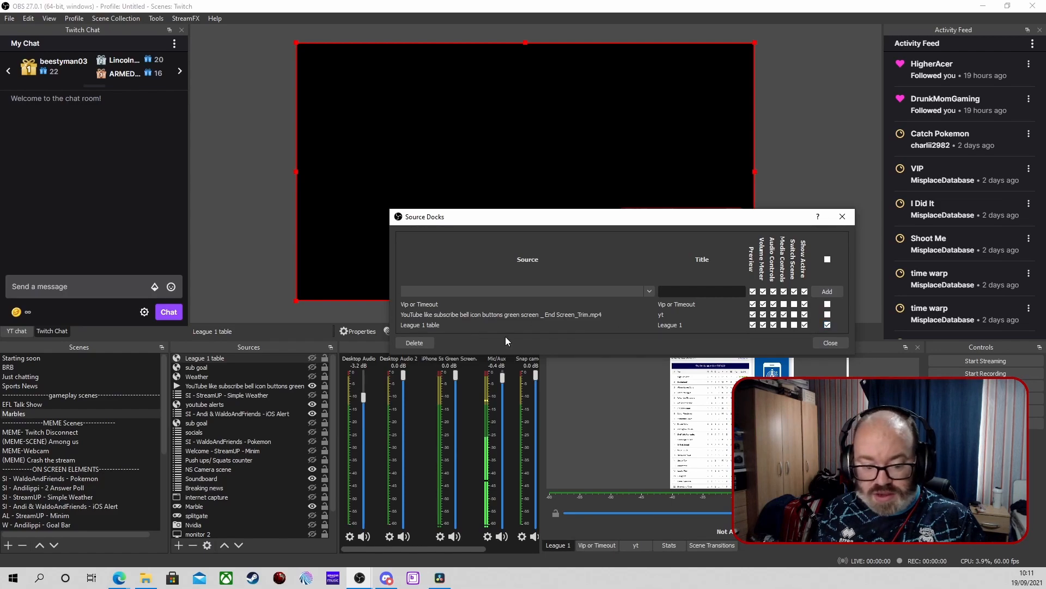
click(423, 343)
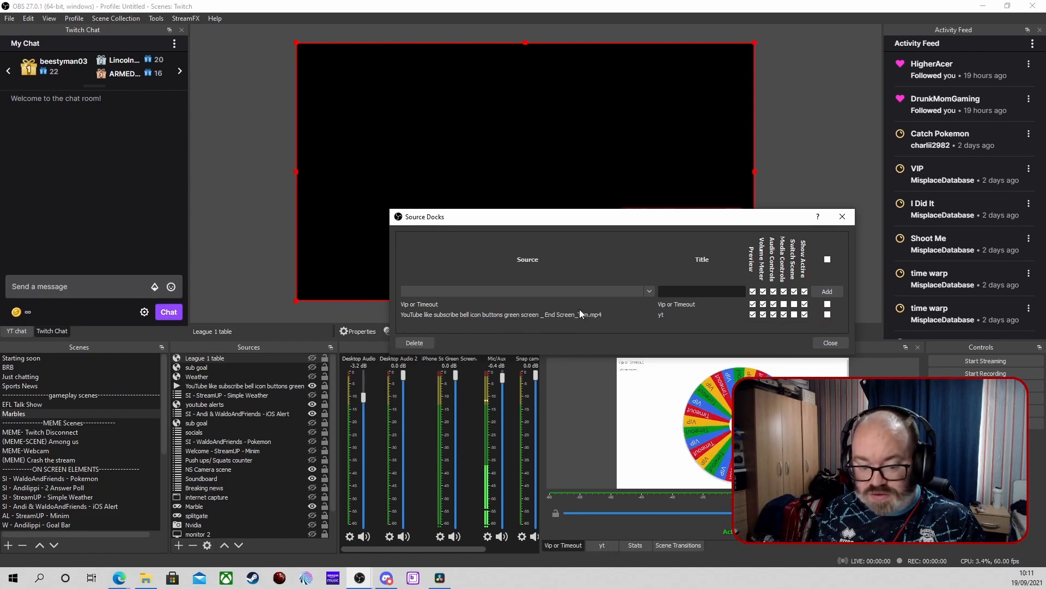
click(827, 314)
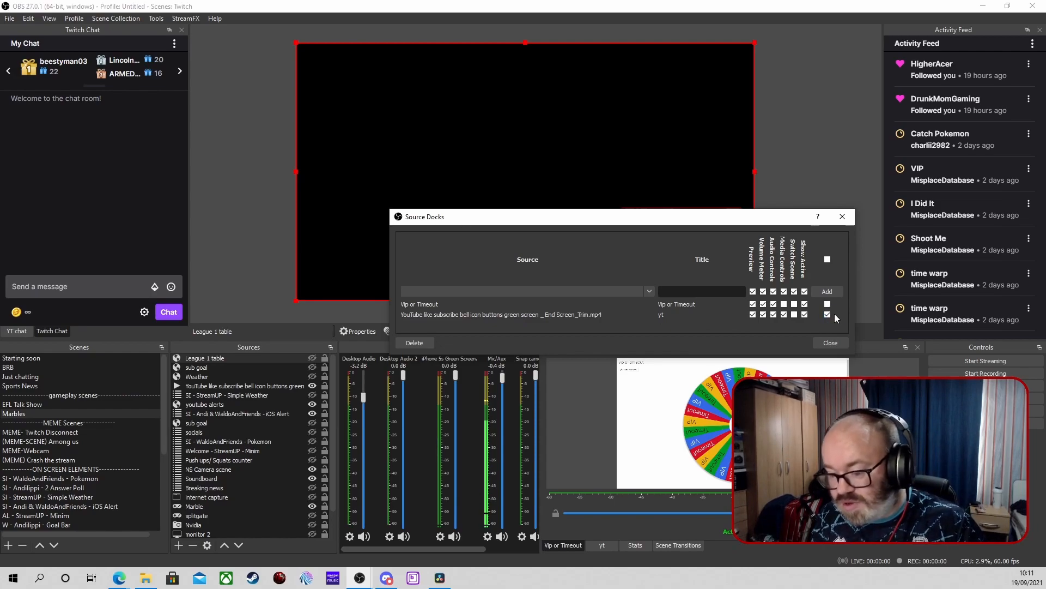
click(828, 315)
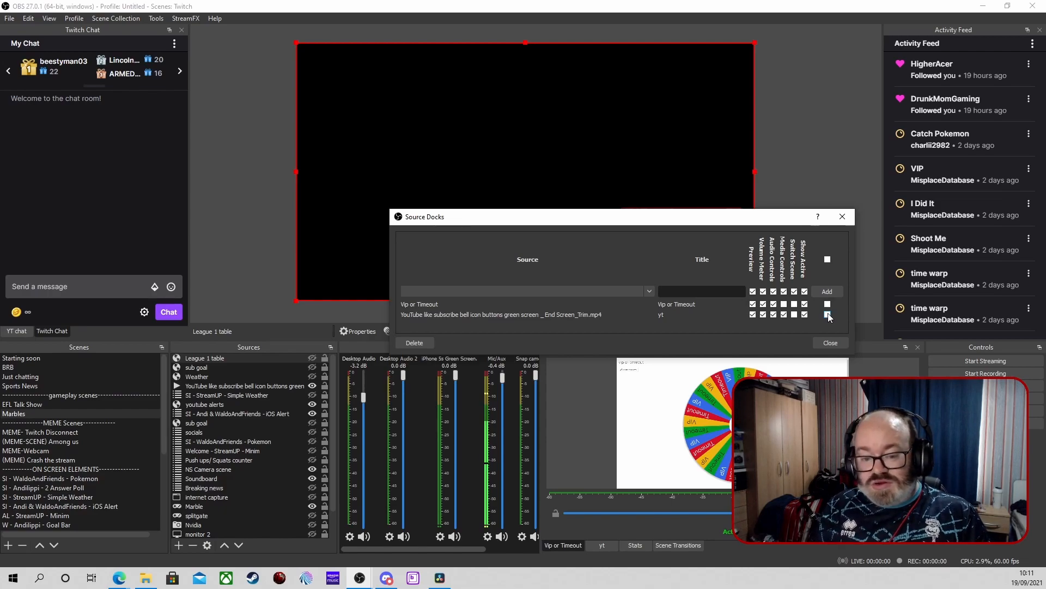
click(829, 344)
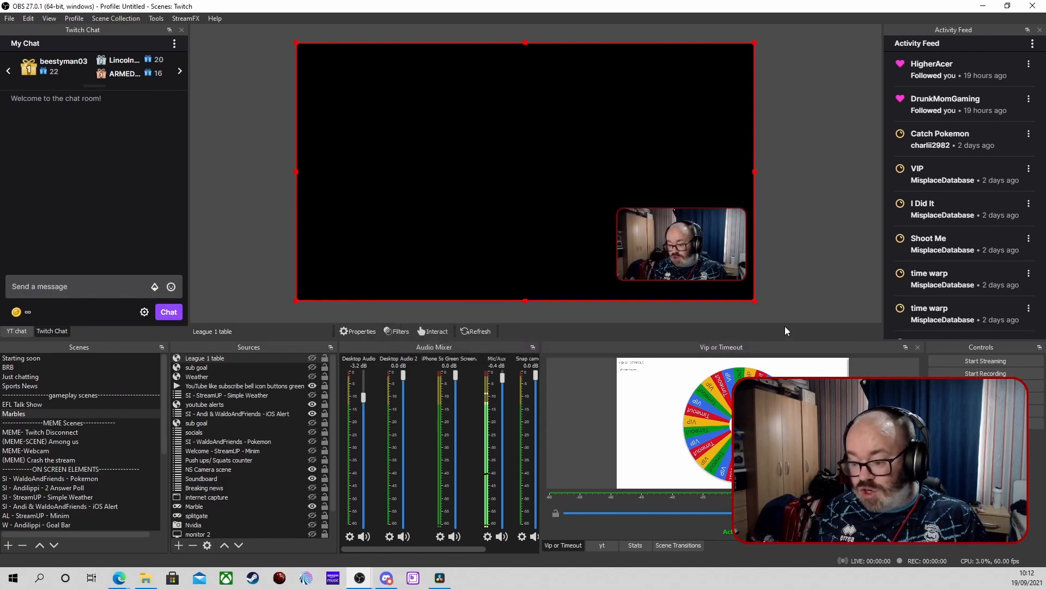